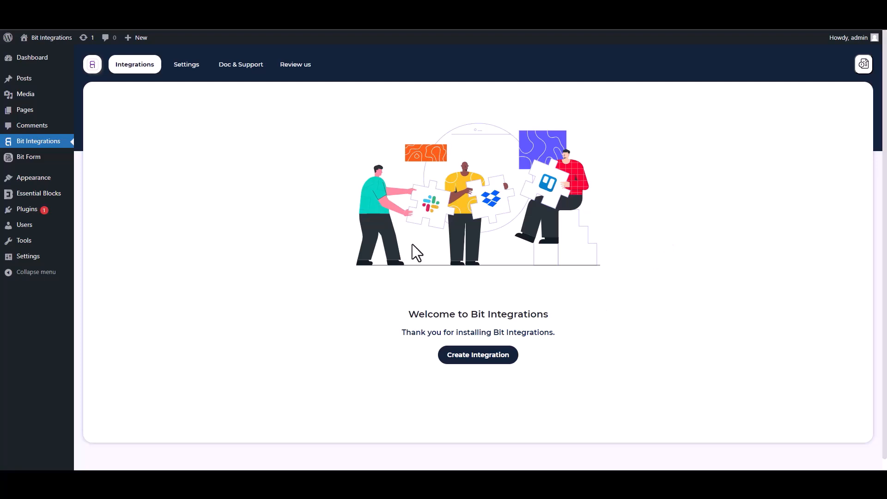
# - Create a new integration with Essential Blocks as its trigger, found by searching 'es'
pyautogui.click(484, 356)
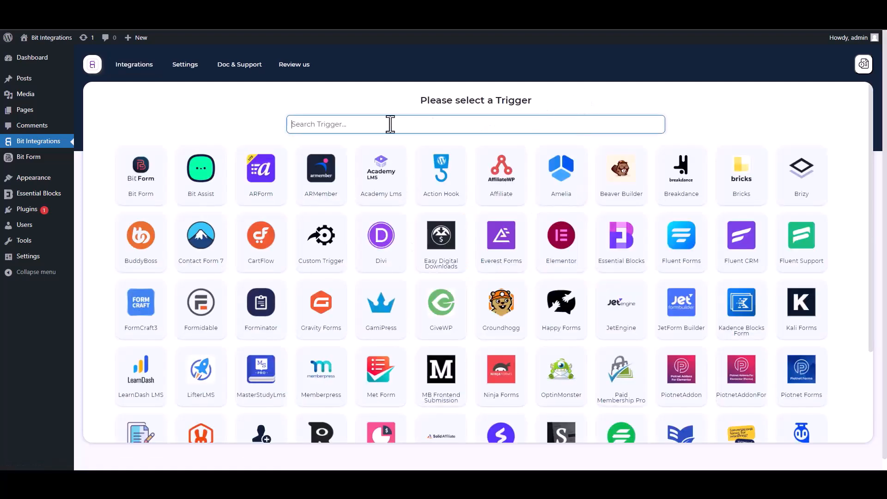
pyautogui.write('es')
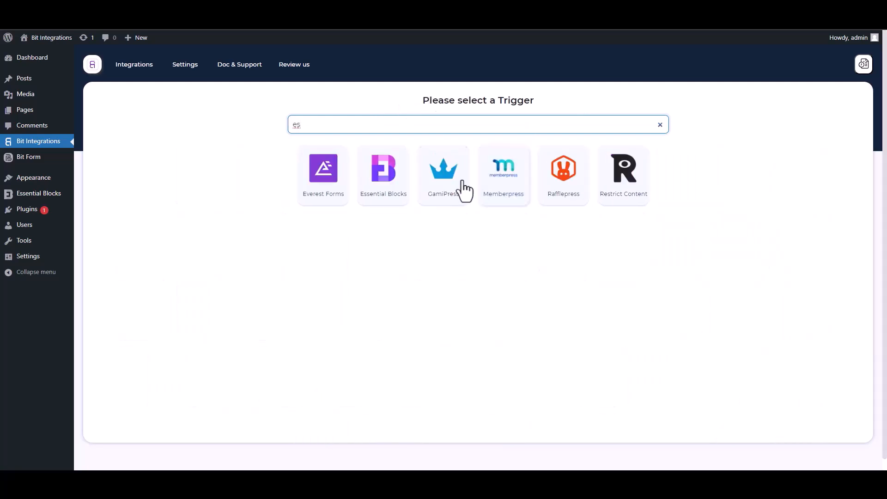
pyautogui.click(382, 187)
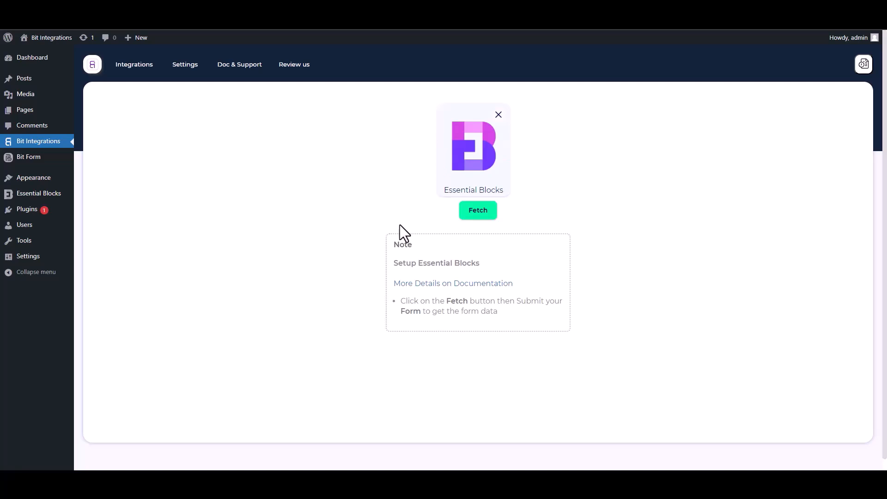
# - Start fetching, then submit the form with first name test, last name test2, an e-mail and phone
pyautogui.click(475, 216)
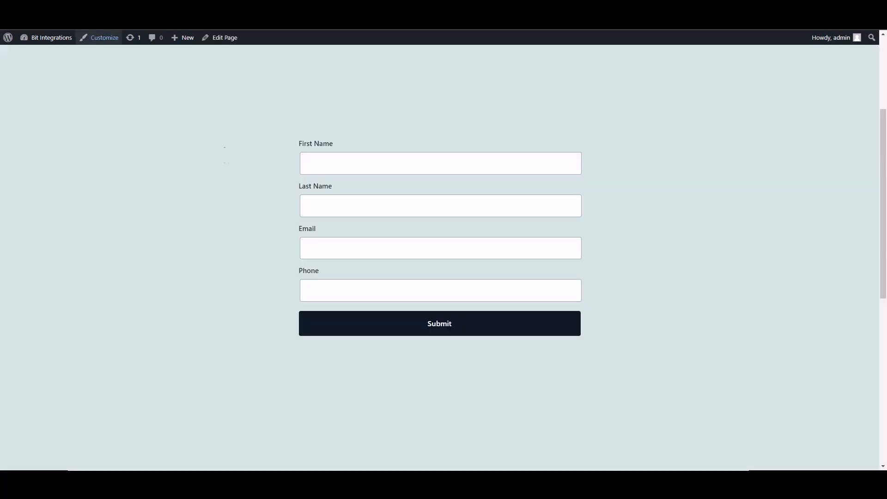
pyautogui.click(389, 171)
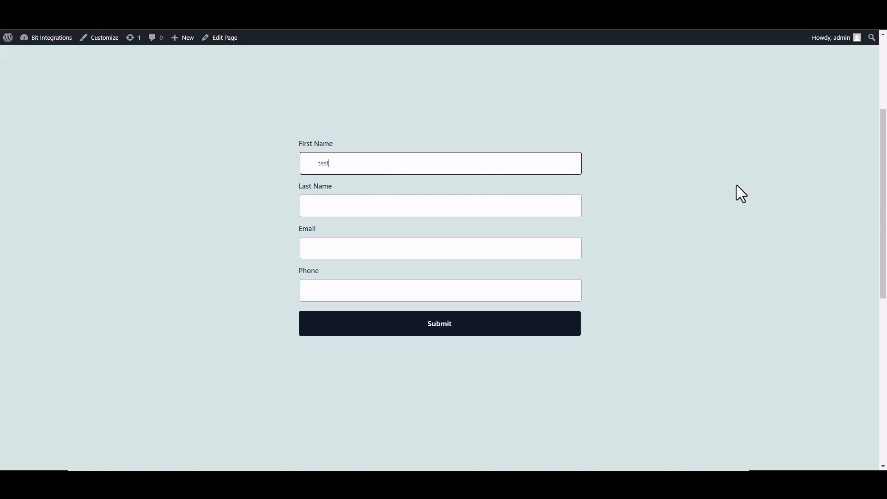
pyautogui.click(547, 206)
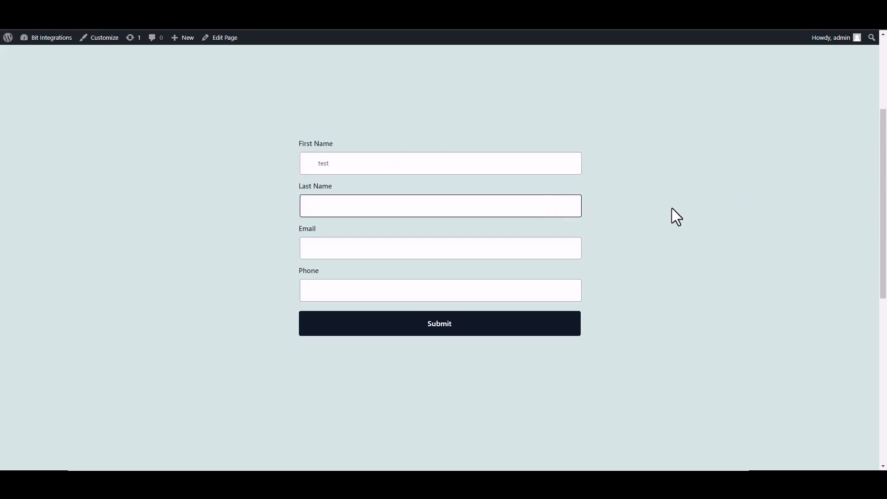
pyautogui.write('test2')
pyautogui.click(578, 247)
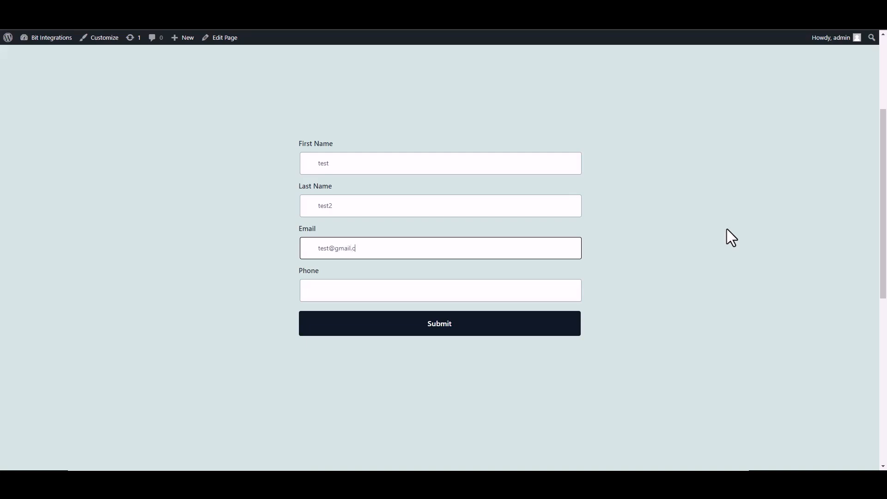
pyautogui.click(568, 289)
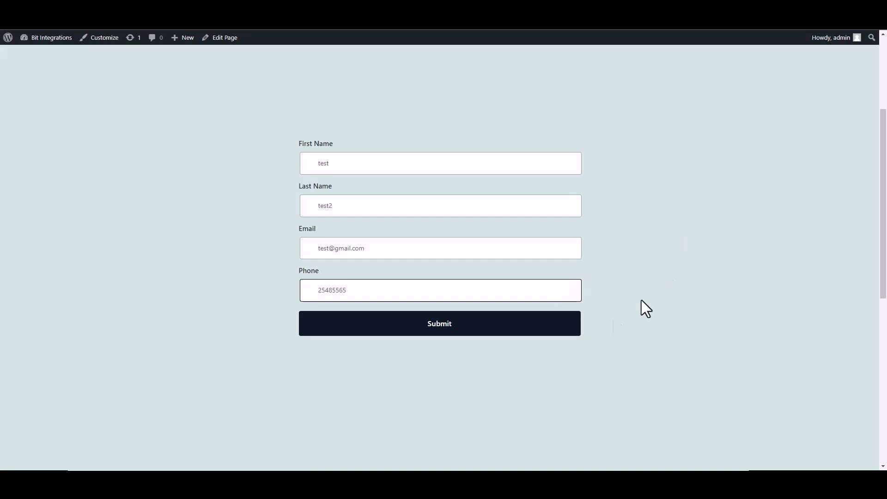
pyautogui.click(552, 331)
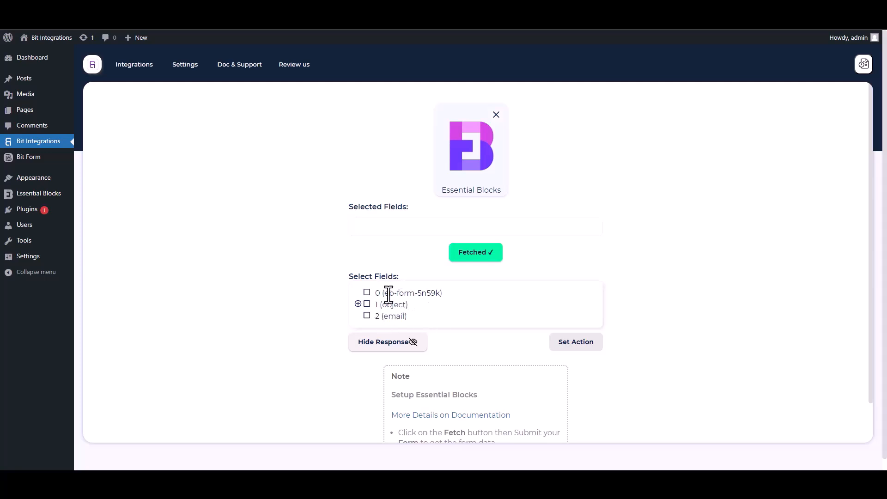
# - Select form ID field 0 plus the first-name, last-name, email and Phone sub-fields
pyautogui.moveTo(443, 293); pyautogui.dragTo(380, 301)
pyautogui.click(367, 293)
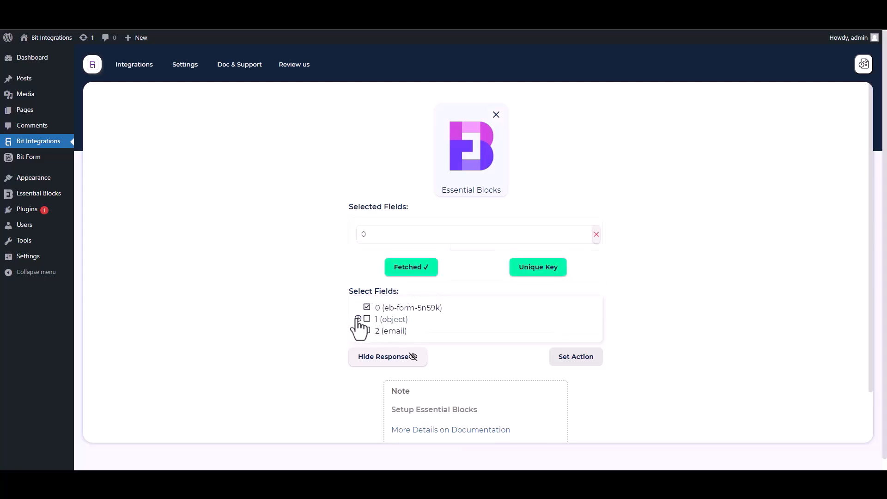
pyautogui.click(358, 319)
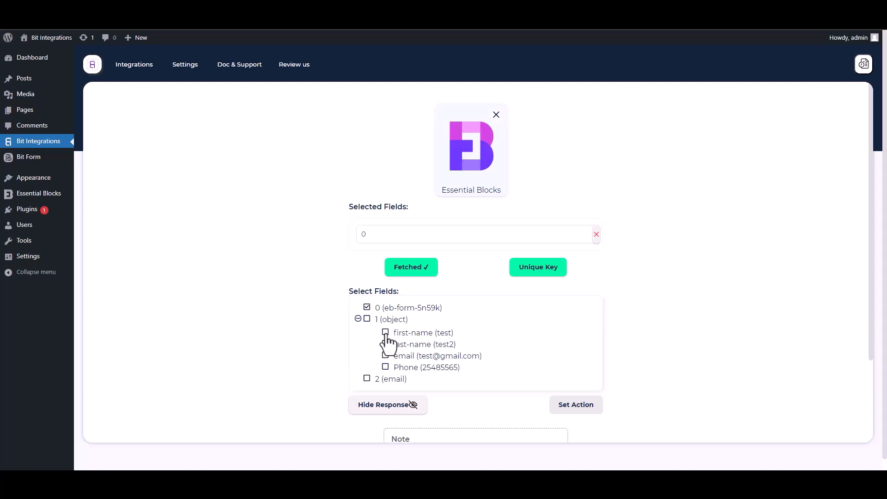
pyautogui.click(385, 333)
pyautogui.click(386, 367)
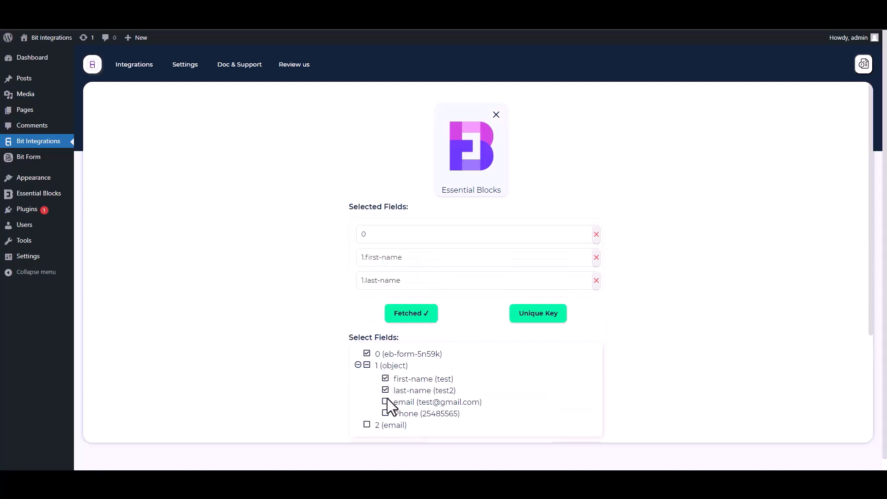
pyautogui.click(386, 401)
pyautogui.click(386, 436)
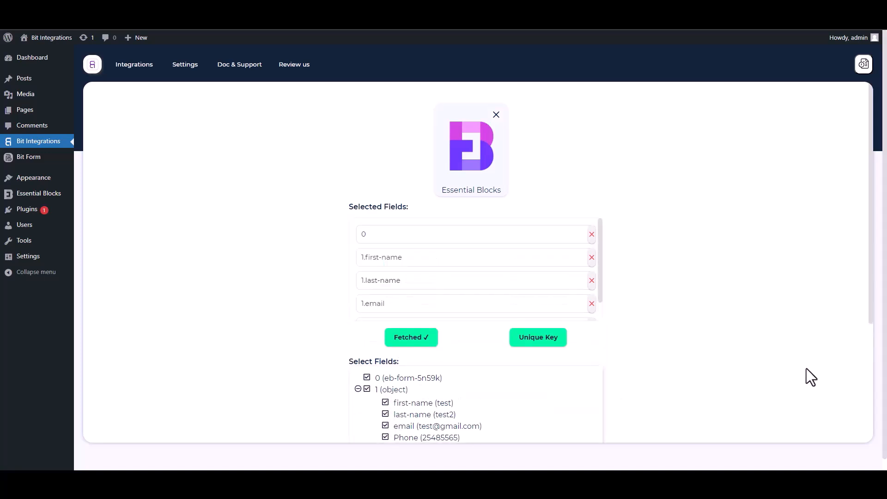
pyautogui.scroll(-2, 868, 330)
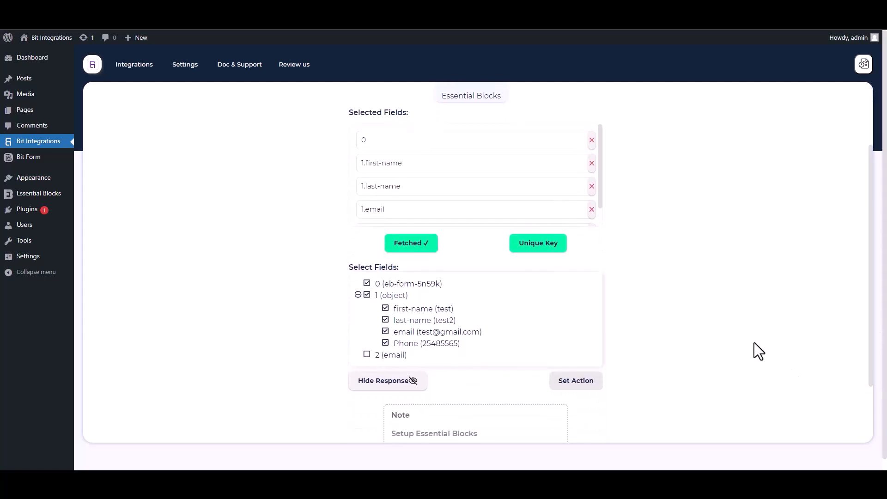
# - Set field 0 as the unique primary key
pyautogui.click(547, 255)
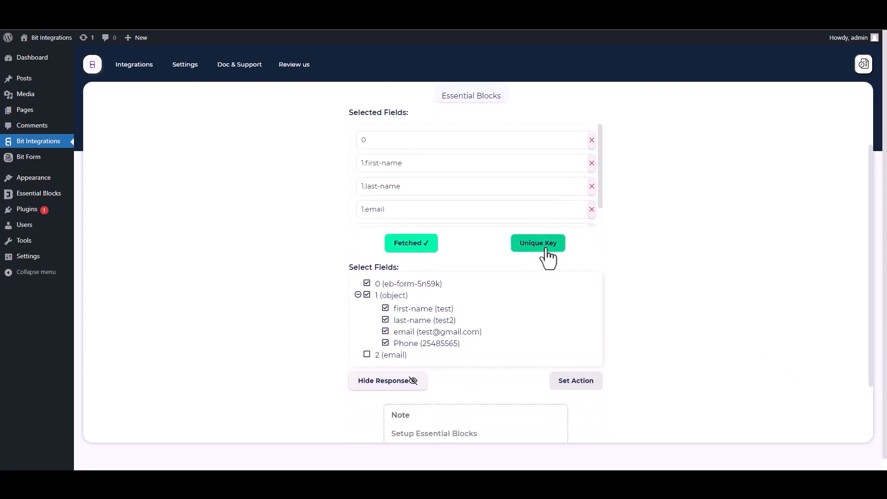
pyautogui.click(461, 254)
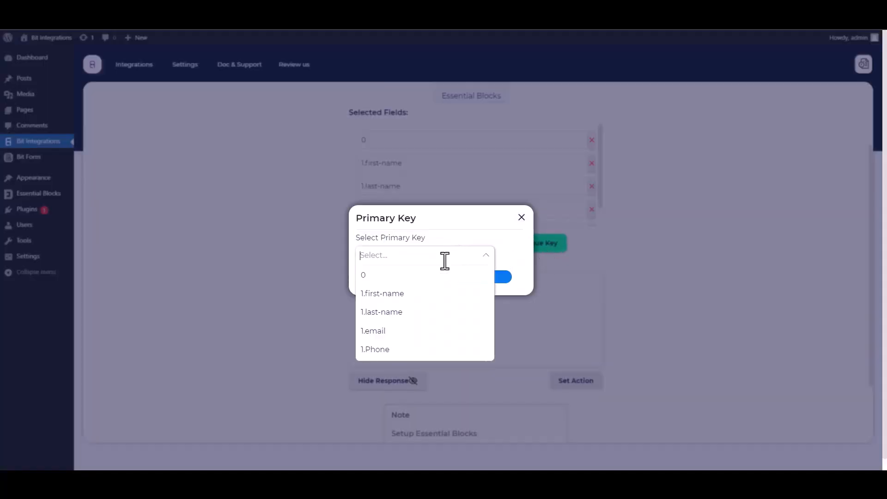
pyautogui.click(370, 278)
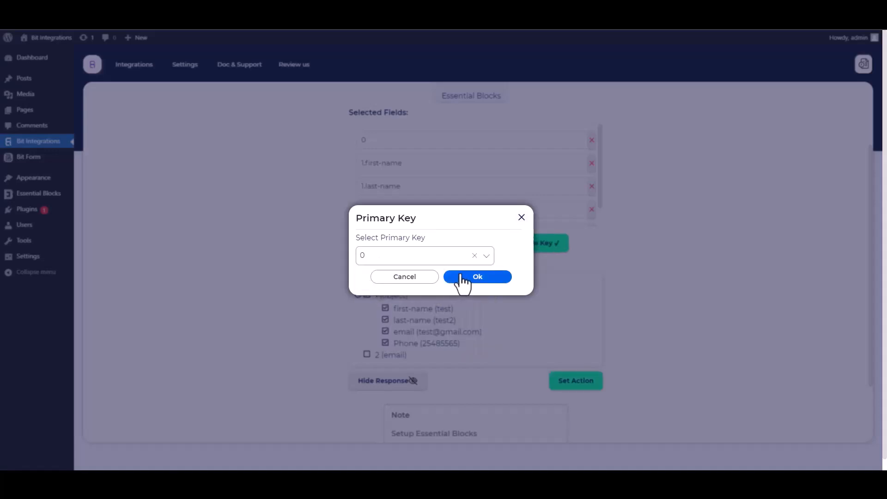
pyautogui.click(492, 280)
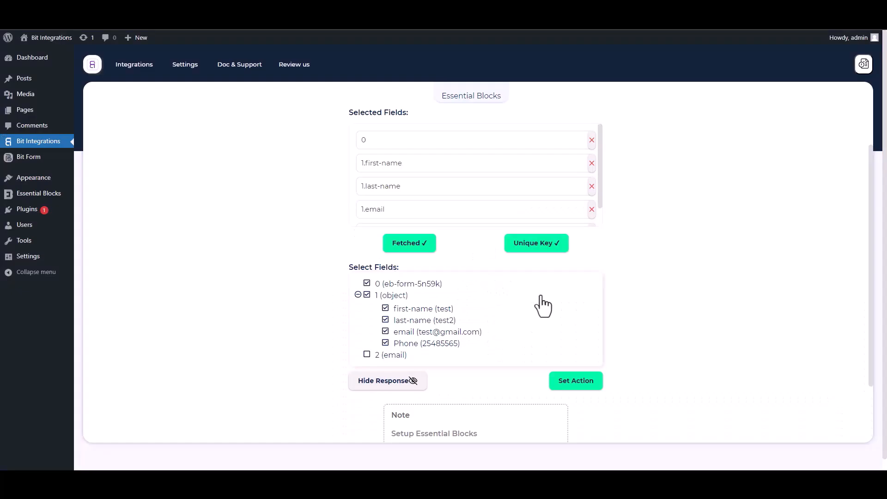
# - Set Albato as the integration's action, found by searching 'al'
pyautogui.click(577, 383)
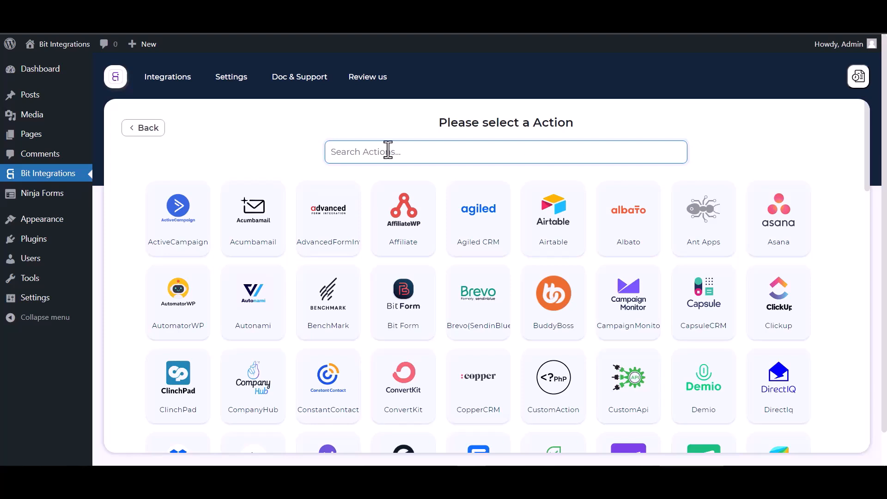
pyautogui.write('al')
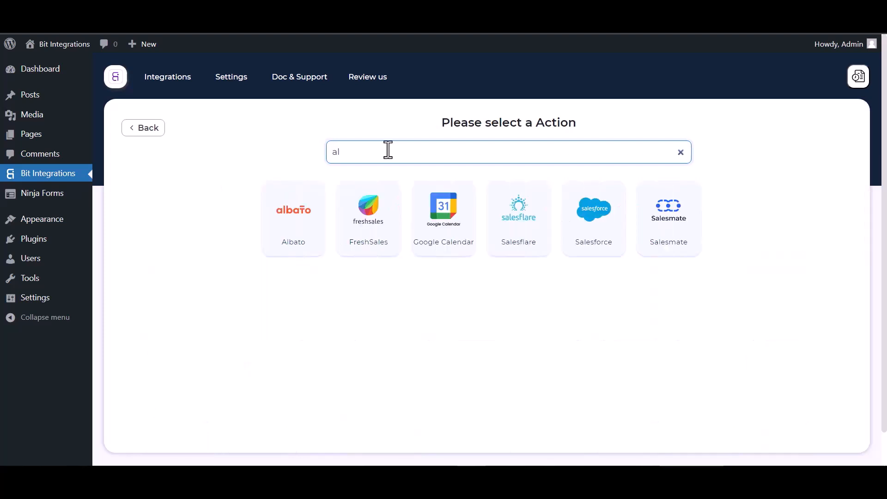
pyautogui.click(290, 206)
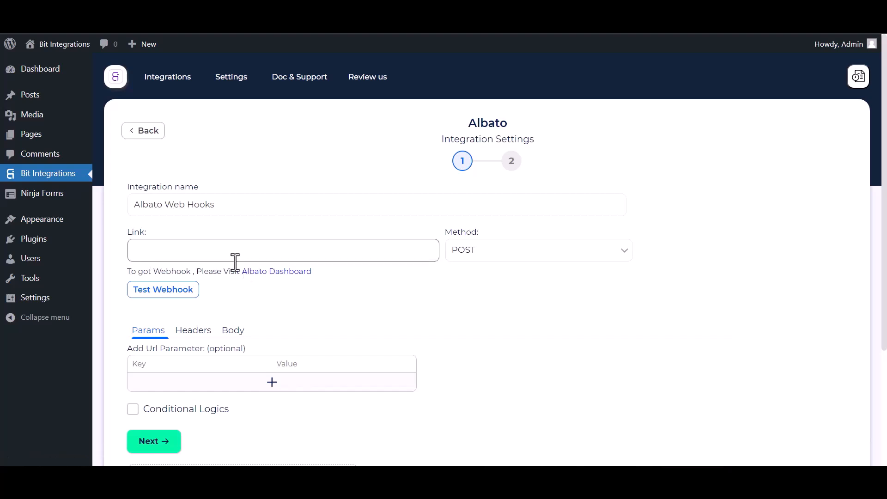
# - Create an Albato automation triggered by Webhook > Incoming webhook using My Account Webhook
pyautogui.click(268, 275)
pyautogui.click(136, 159)
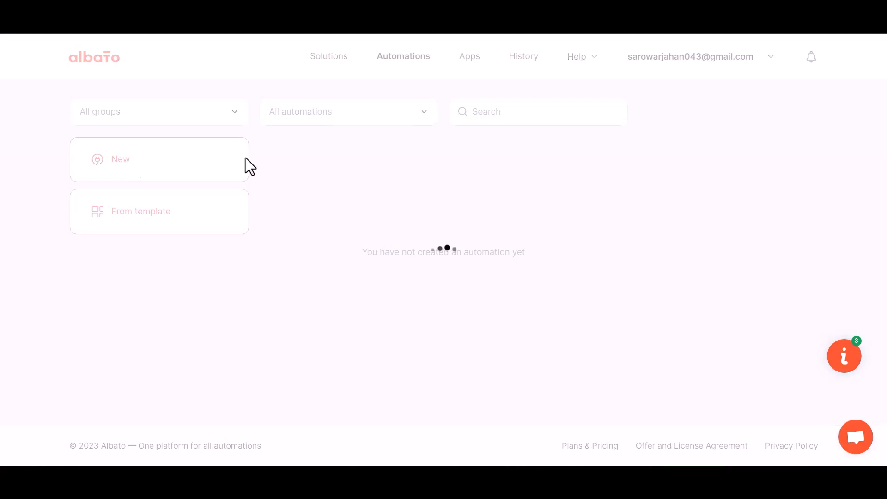
pyautogui.click(648, 247)
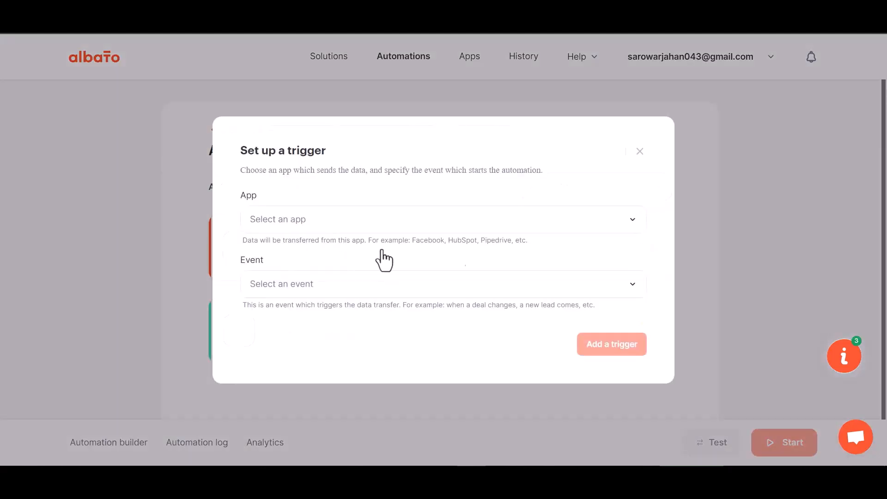
pyautogui.click(303, 230)
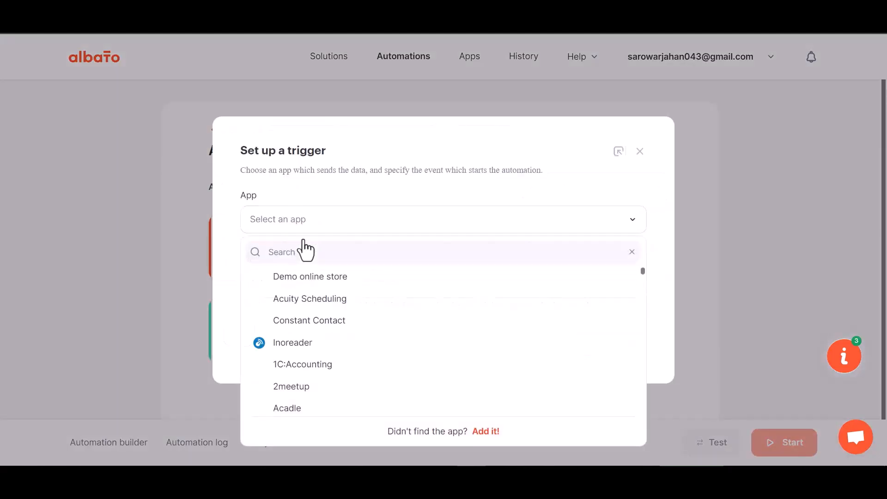
pyautogui.write('we')
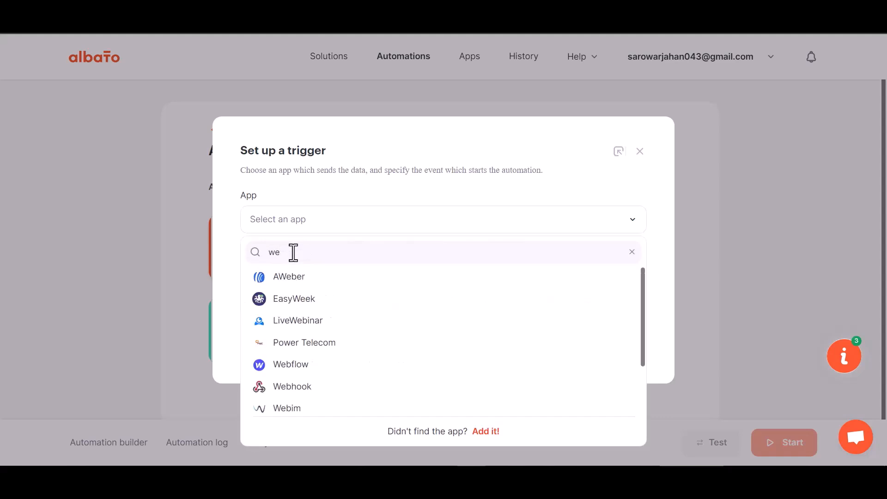
pyautogui.write('bh')
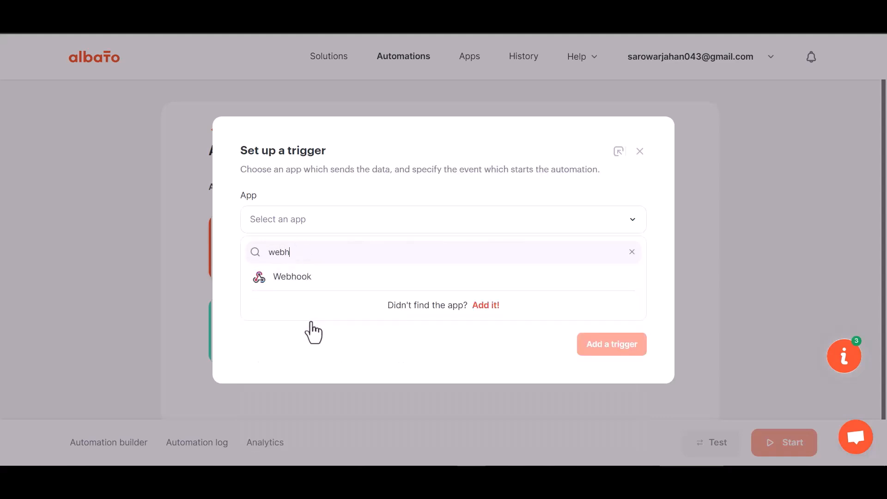
pyautogui.click(313, 289)
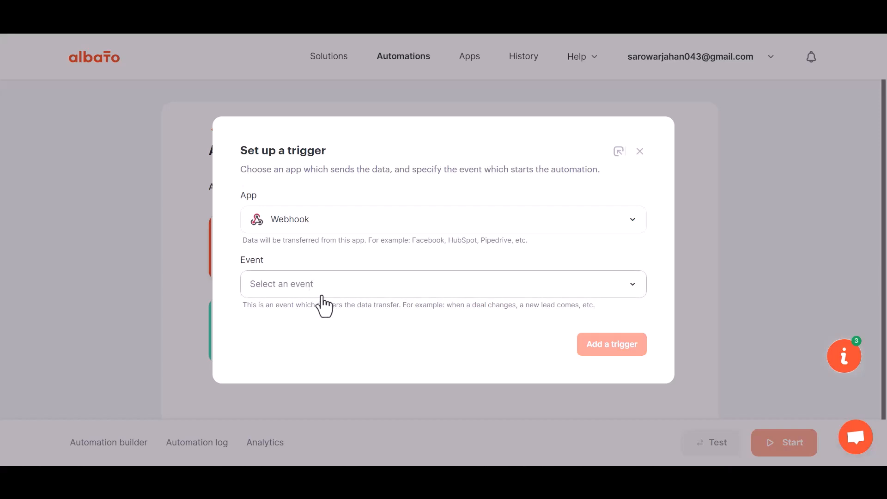
pyautogui.click(305, 287)
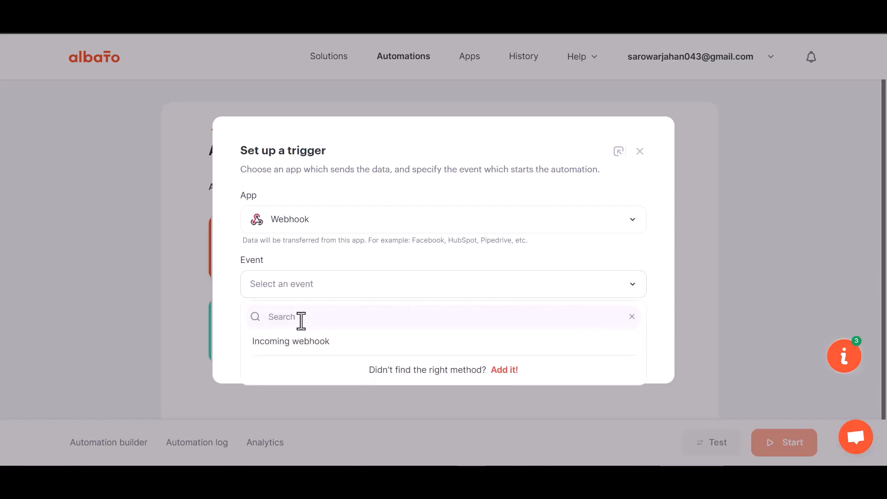
pyautogui.click(299, 345)
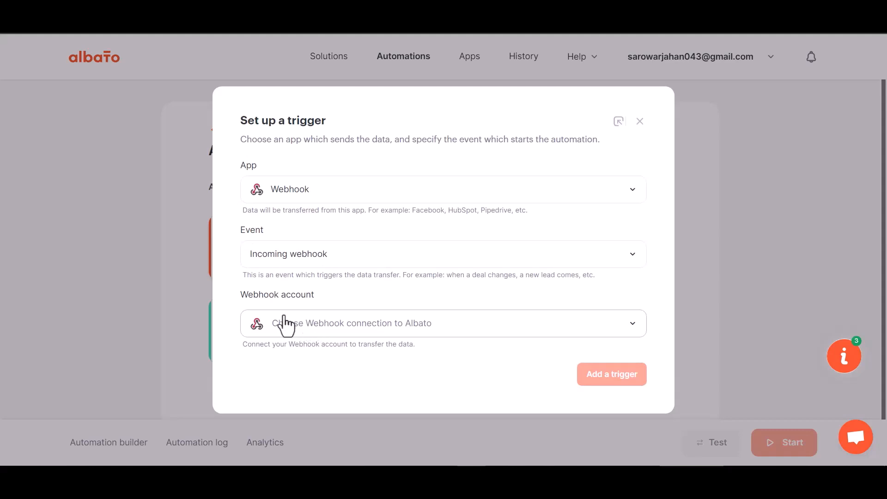
pyautogui.click(318, 331)
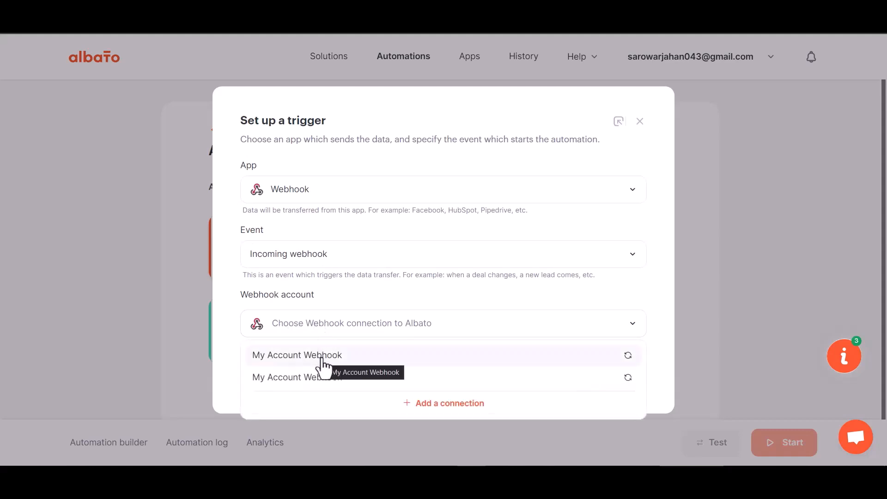
pyautogui.click(322, 356)
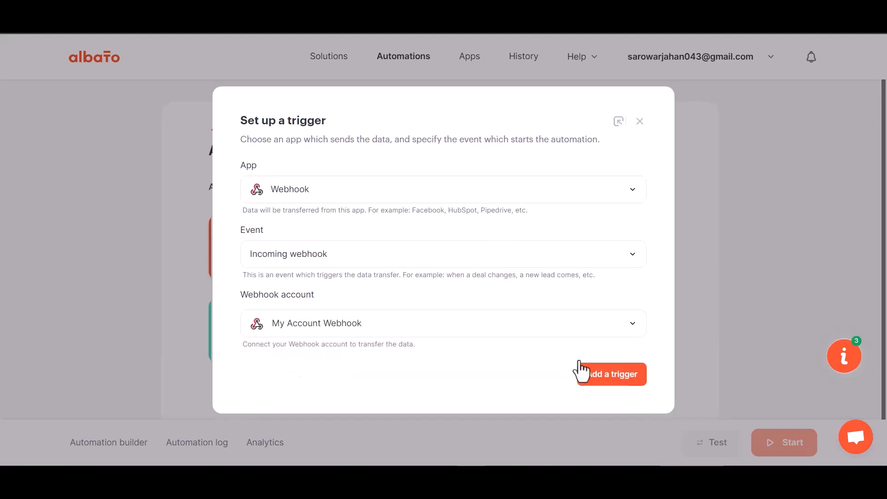
pyautogui.click(594, 375)
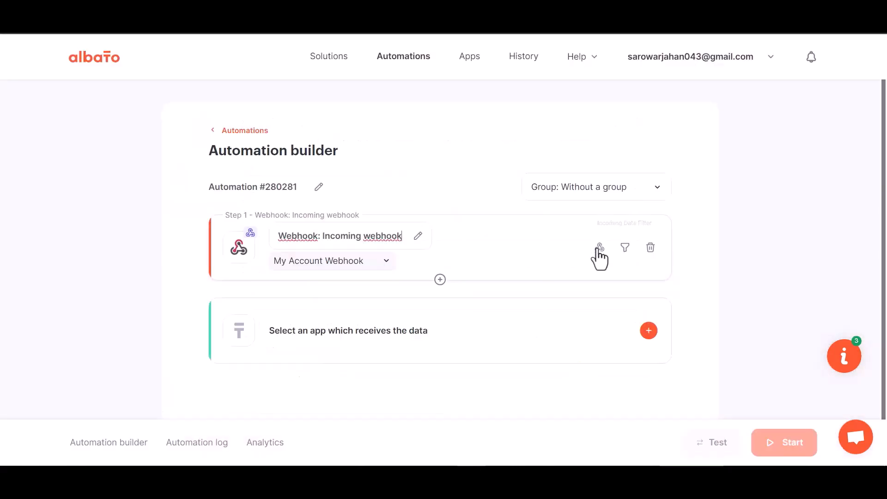
# - Copy the generated webhook URL, set Albato waiting for data, and paste the URL into Link
pyautogui.click(599, 248)
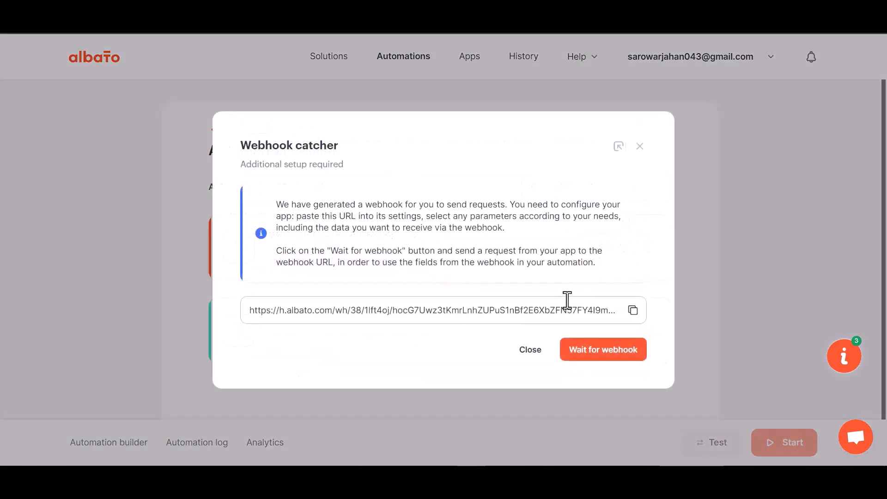
pyautogui.click(633, 310)
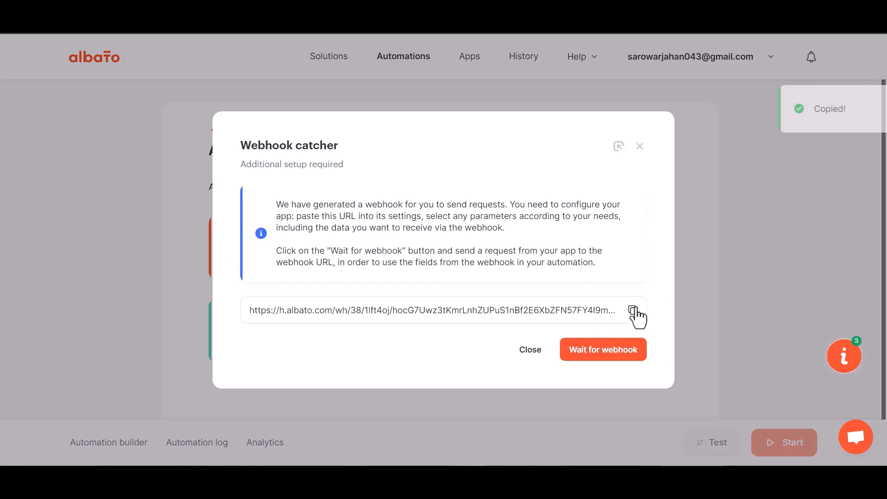
pyautogui.click(599, 351)
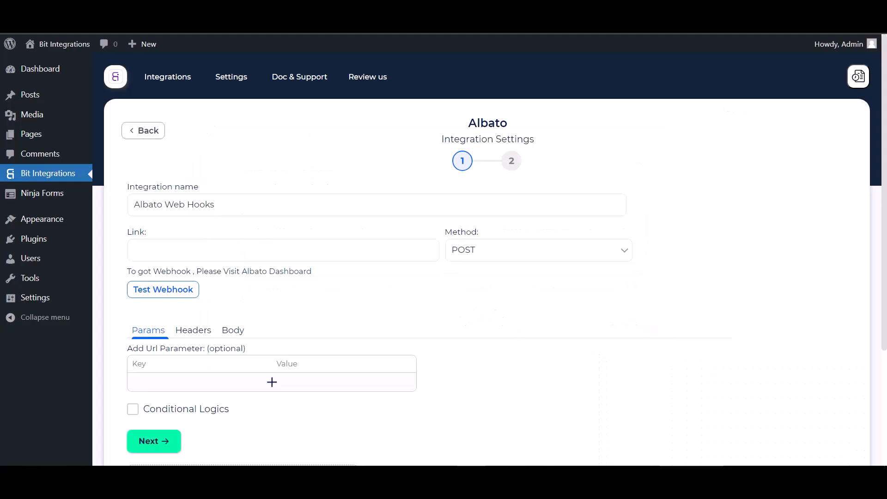
pyautogui.click(242, 252)
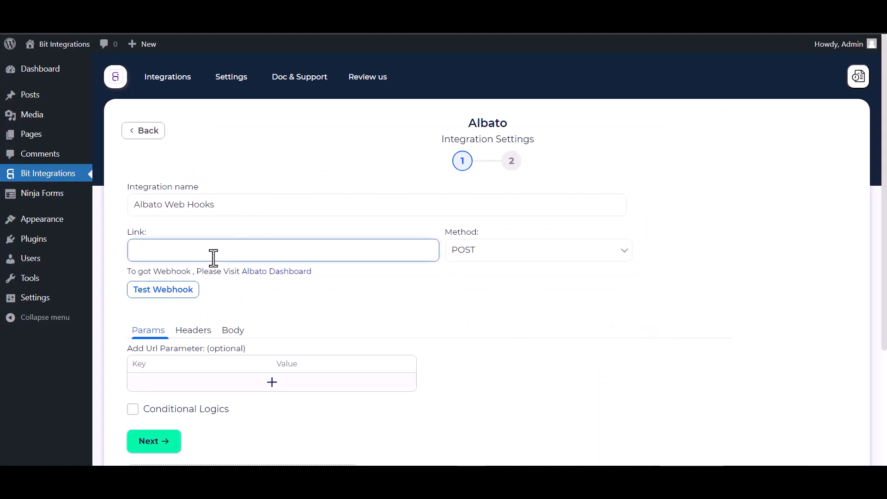
pyautogui.hotkey('ctrl', 'v')
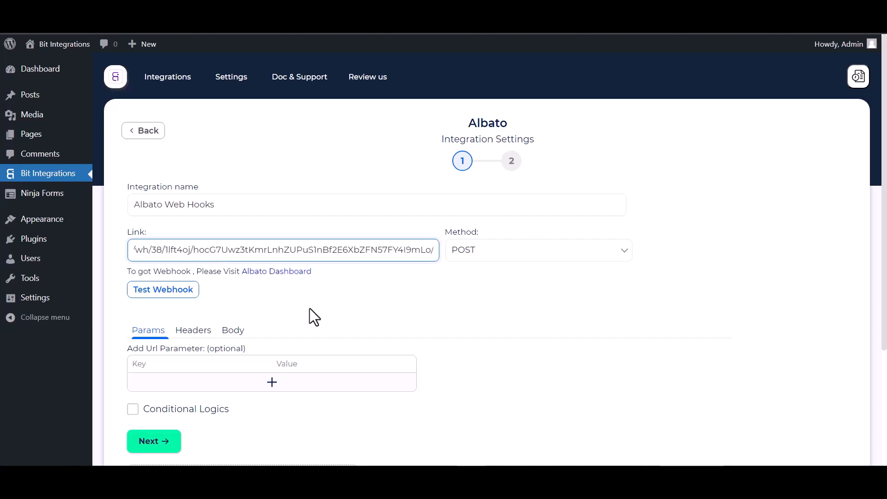
# - Send all form data in the body with application/json content type
pyautogui.click(231, 332)
pyautogui.click(206, 365)
pyautogui.scroll(-3, 210, 362)
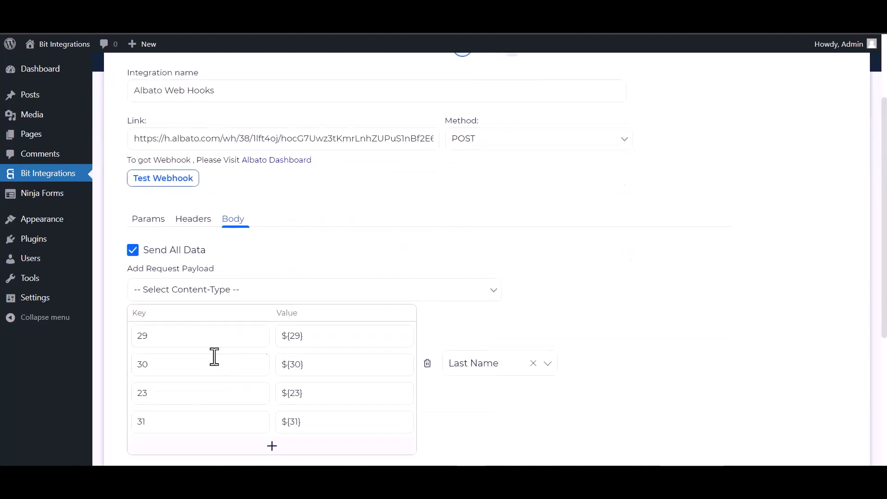
pyautogui.click(246, 294)
pyautogui.click(184, 315)
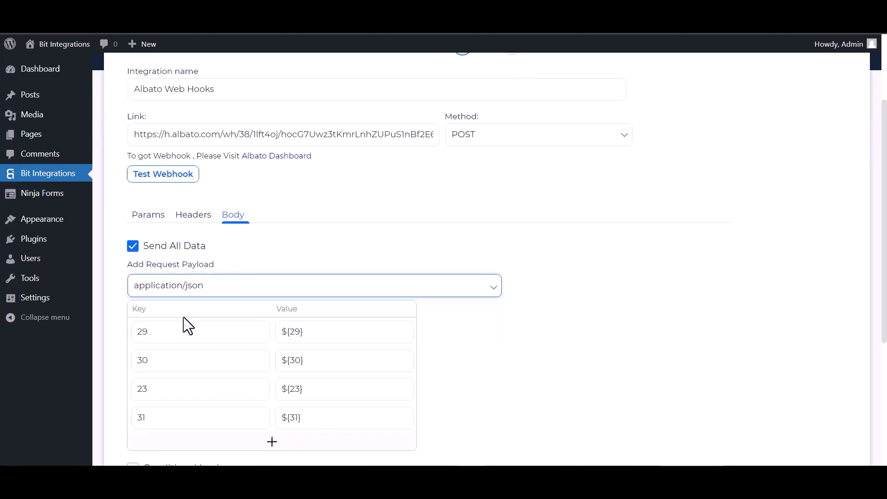
pyautogui.scroll(2, 231, 249)
# - Run a successful webhook test, leave conditional logic off, and continue to the second step
pyautogui.click(169, 234)
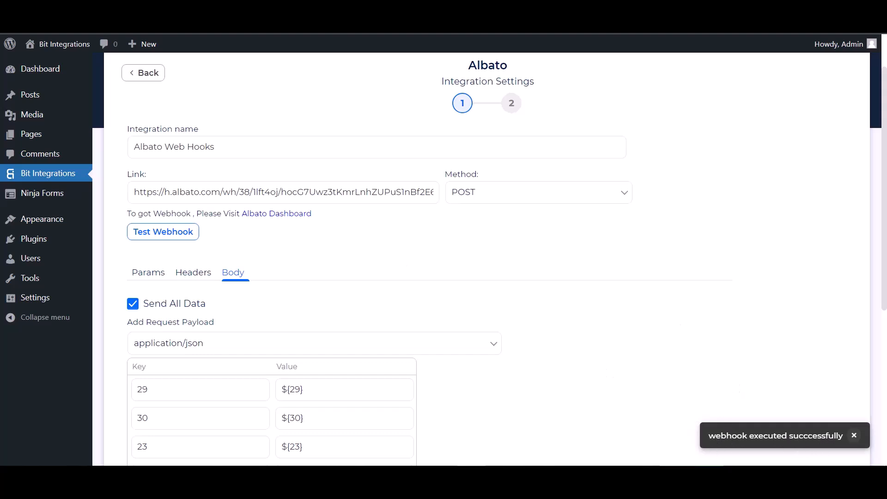
pyautogui.scroll(-5, 139, 307)
pyautogui.click(133, 296)
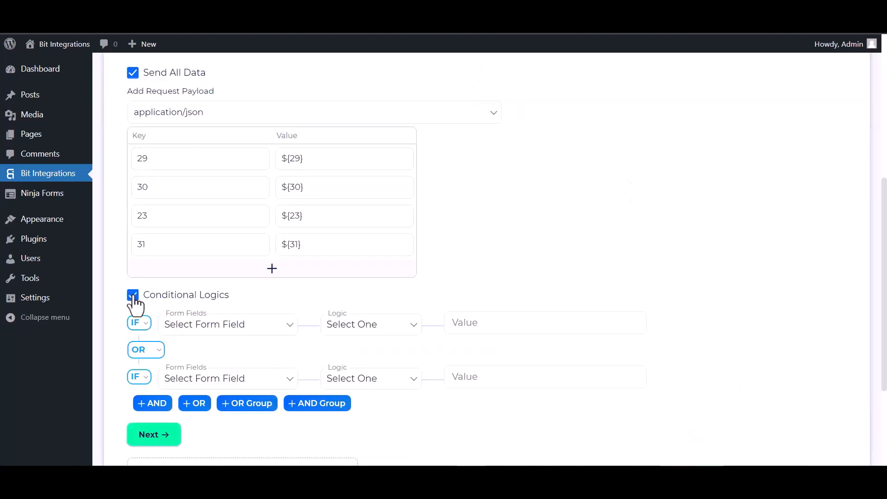
pyautogui.scroll(-2, 237, 350)
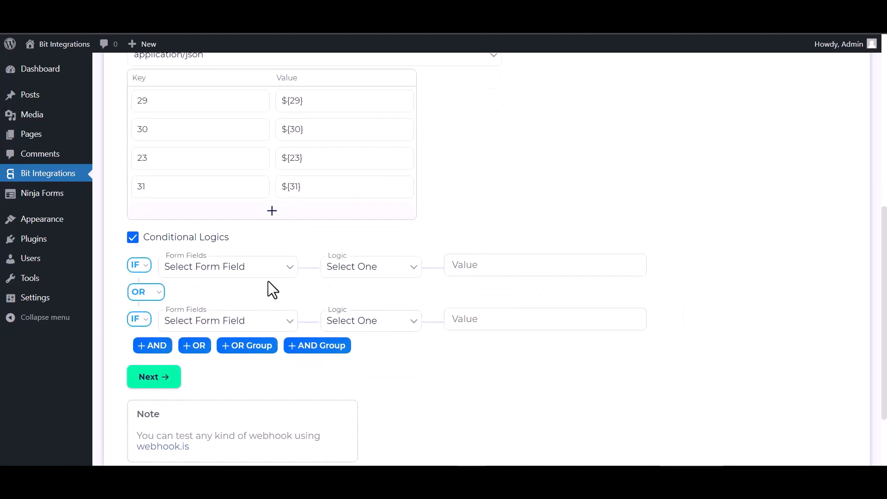
pyautogui.click(136, 239)
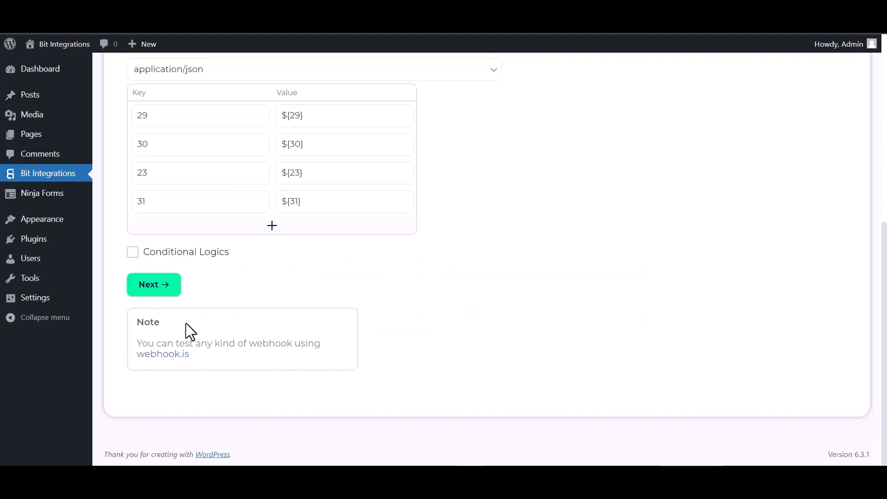
pyautogui.click(156, 290)
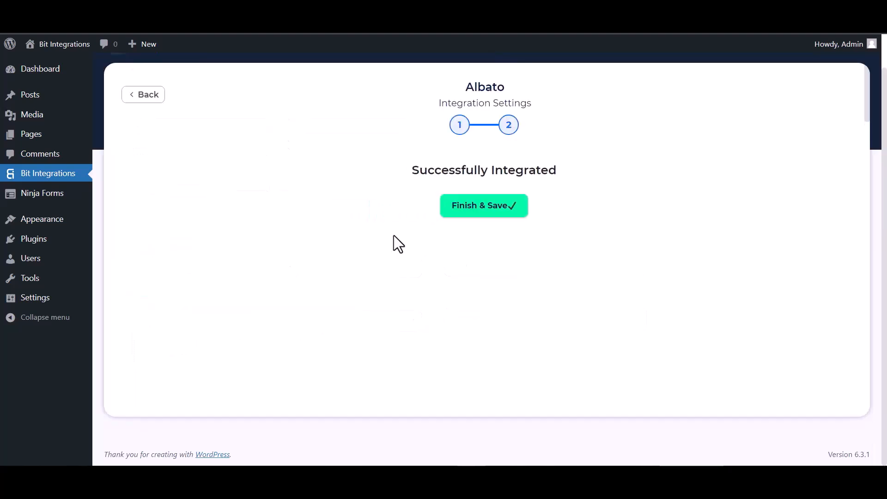
# - Save the integration and add a MailChimp action step to the Albato automation
pyautogui.click(458, 208)
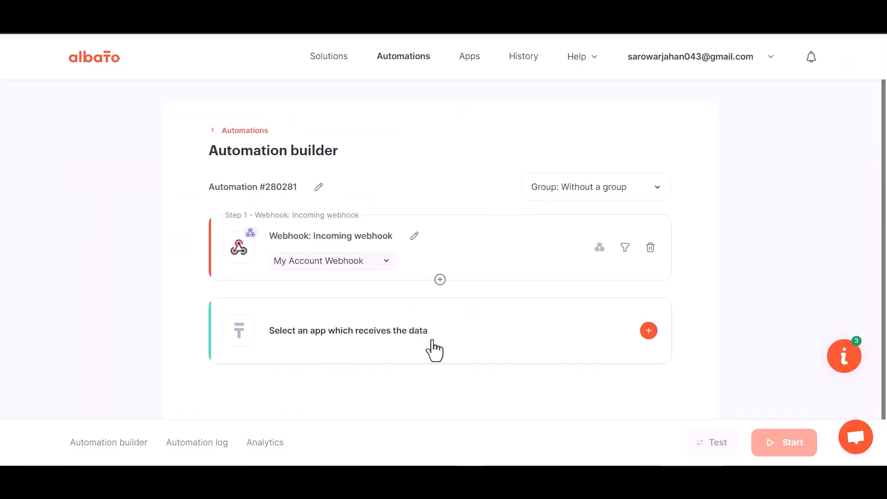
pyautogui.click(454, 345)
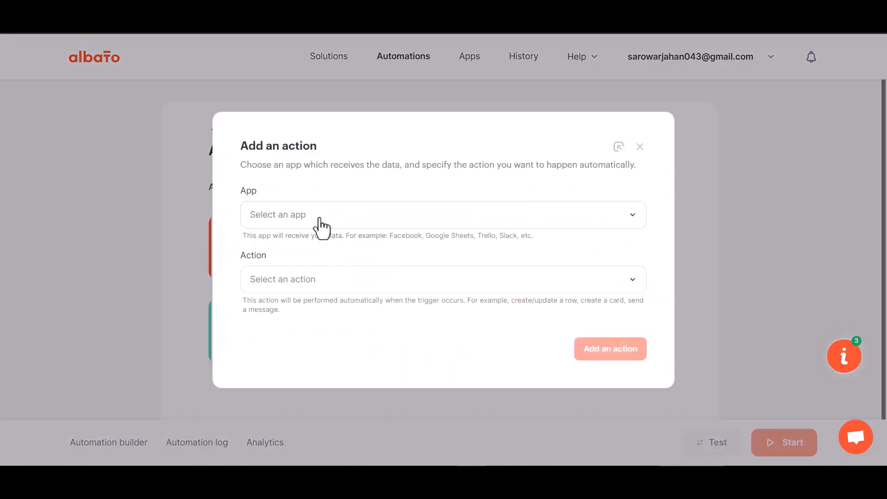
pyautogui.click(298, 241)
pyautogui.click(299, 253)
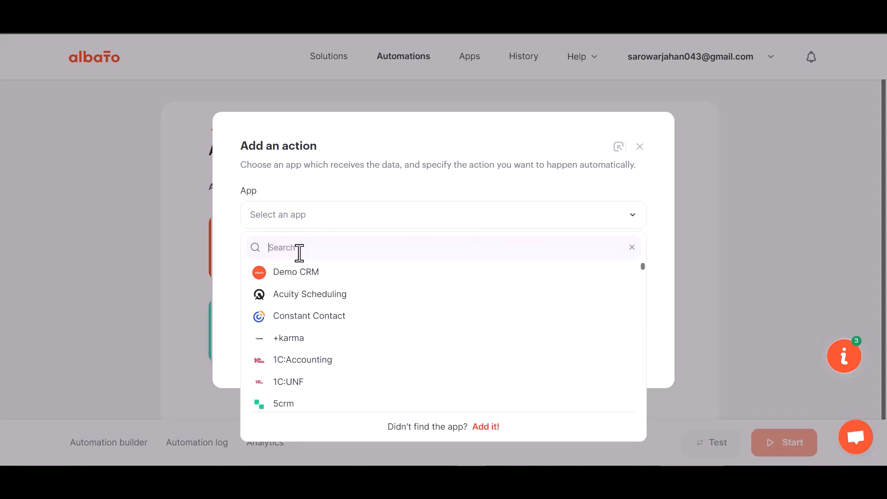
pyautogui.write('mail')
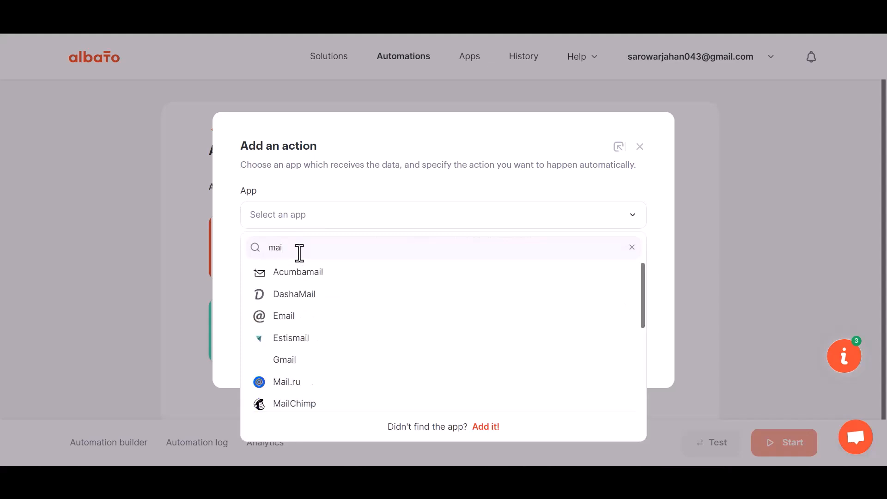
pyautogui.write('c')
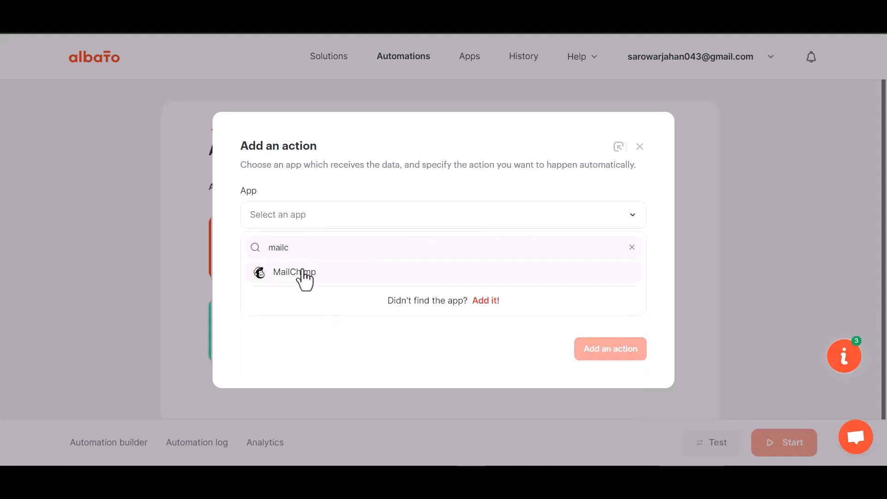
pyautogui.click(307, 273)
# - Choose 'Add subscriber to the list' and start adding a new MailChimp account connection
pyautogui.click(317, 287)
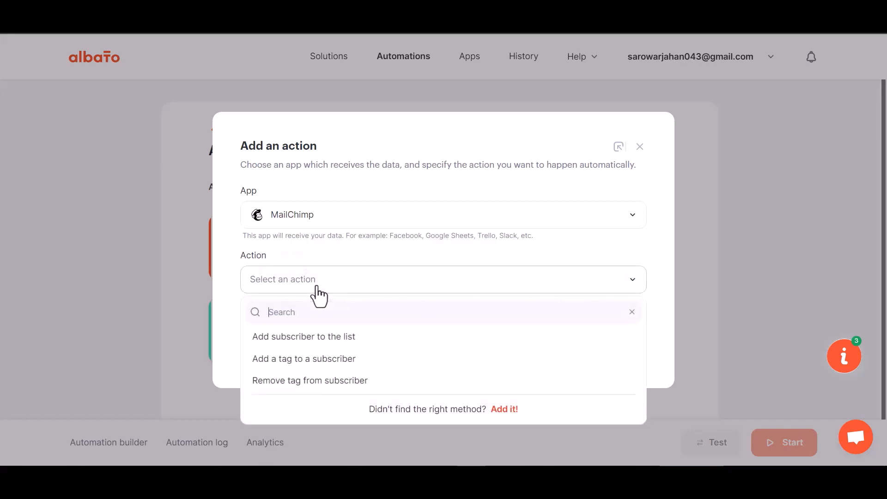
pyautogui.click(323, 336)
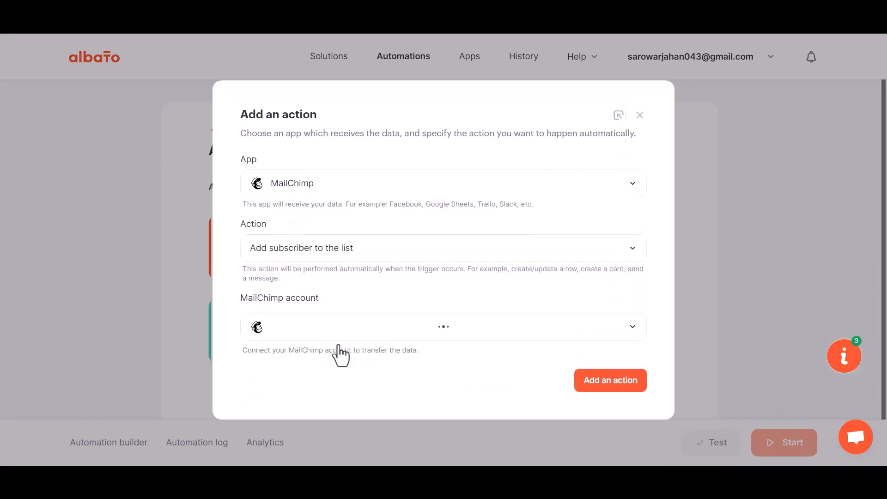
pyautogui.click(325, 309)
pyautogui.click(426, 334)
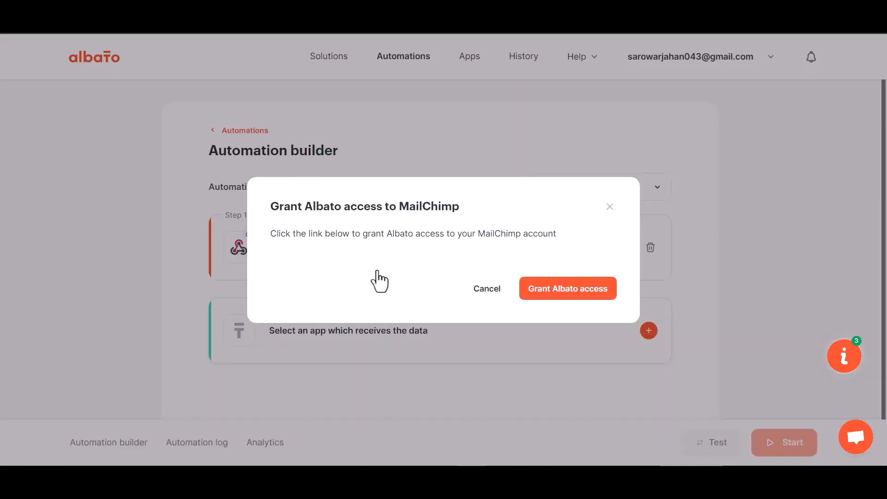
# - Log in to MailChimp and allow Albato access to the account
pyautogui.click(552, 290)
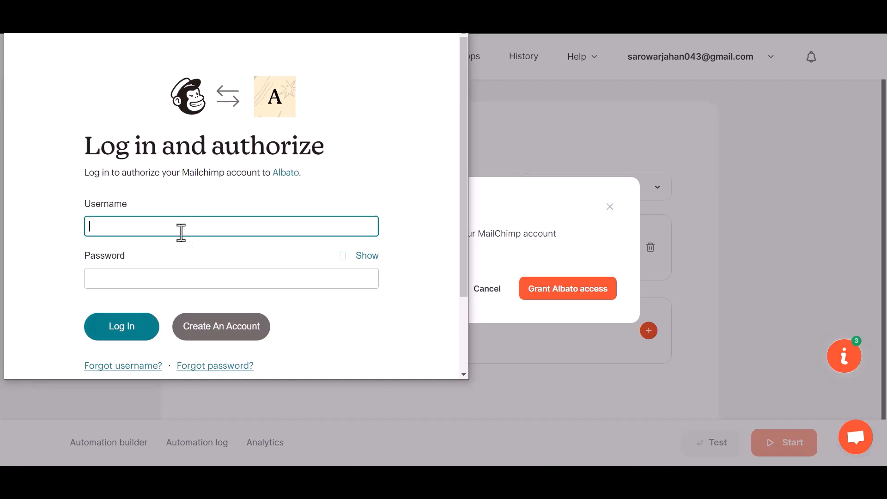
pyautogui.click(129, 327)
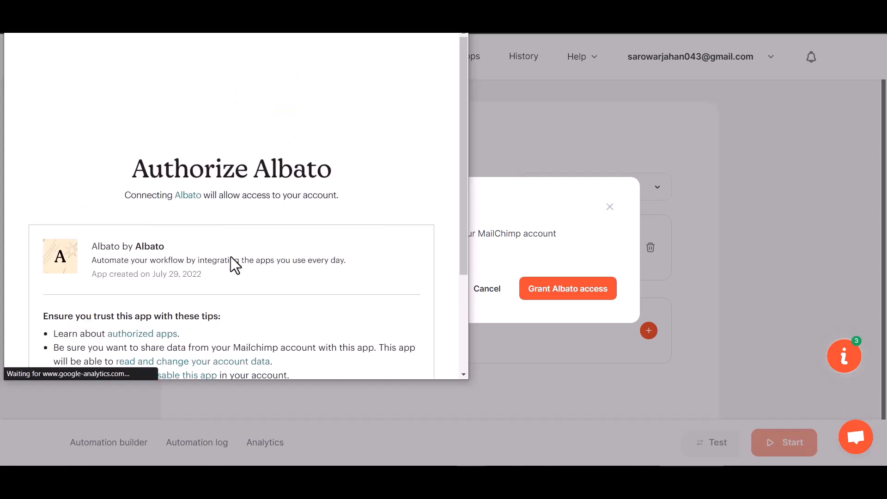
pyautogui.scroll(-3, 194, 286)
pyautogui.click(59, 340)
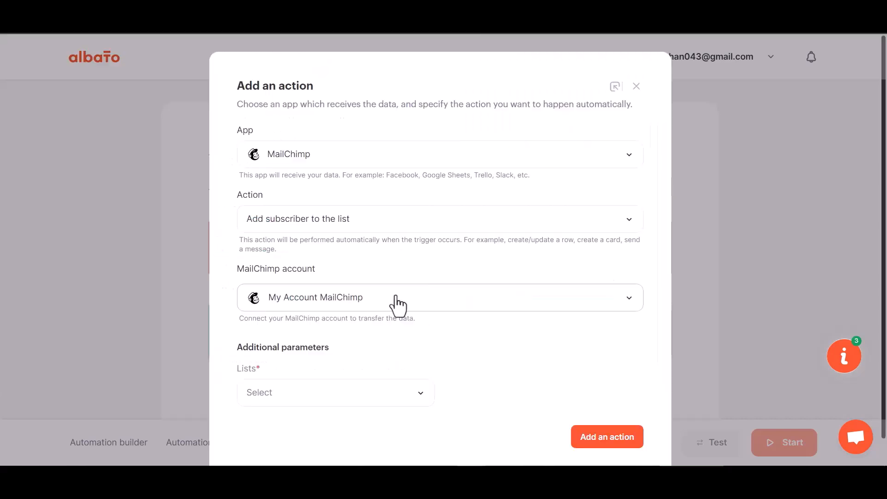
pyautogui.scroll(-1, 394, 300)
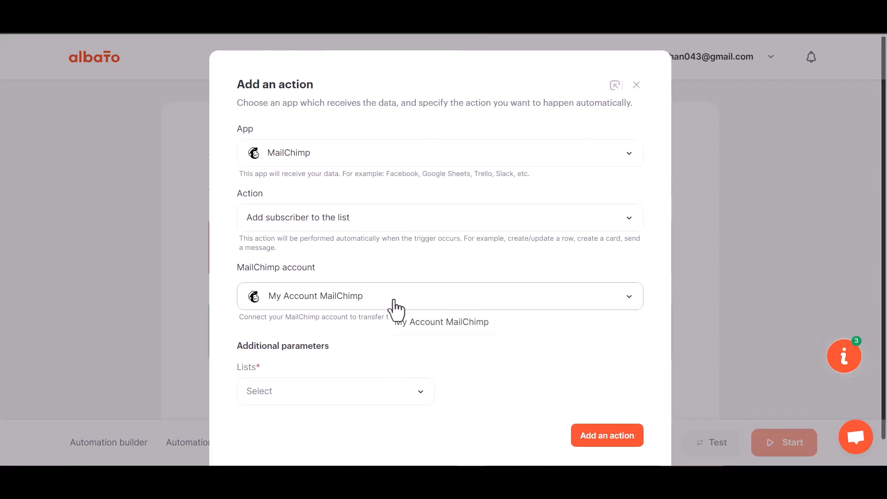
# - Pick the MailChimp audience list and add the subscriber action
pyautogui.click(339, 372)
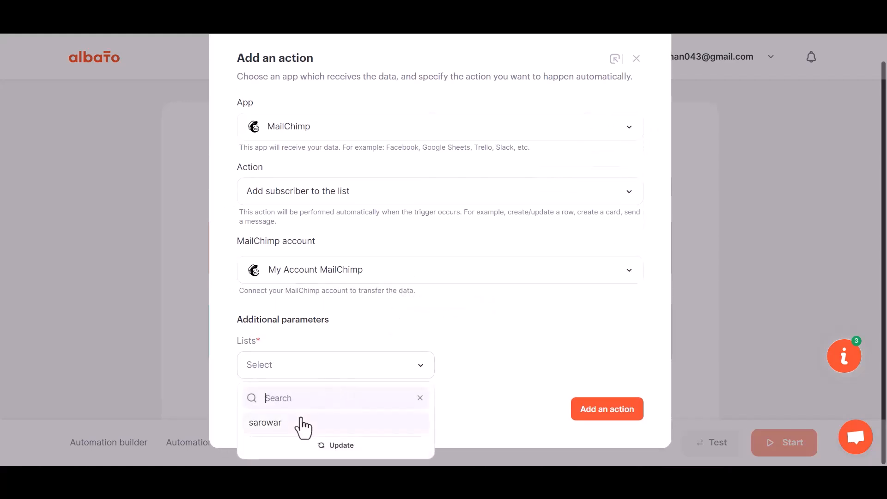
pyautogui.click(305, 422)
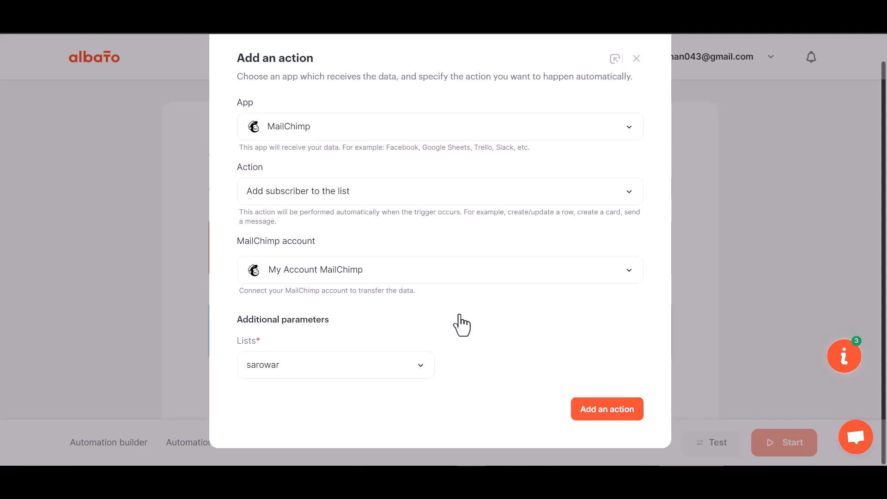
pyautogui.click(610, 410)
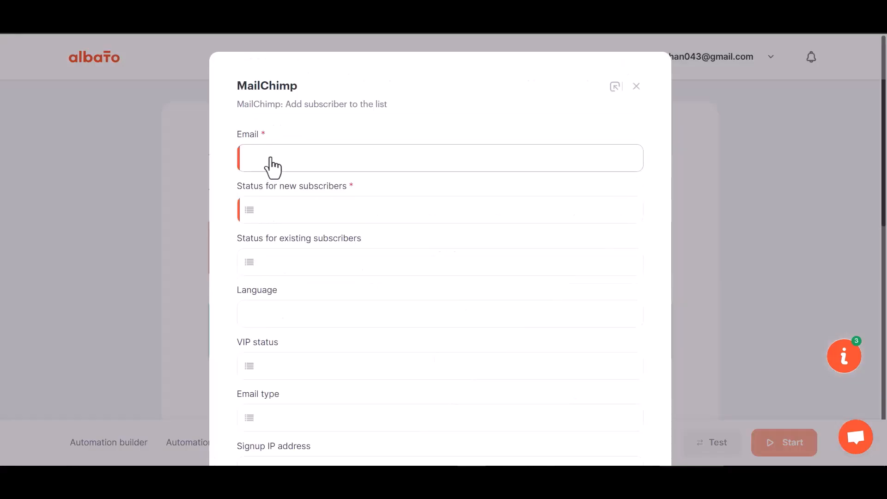
# - Map Email to webhook field 23 and set subscriber status to Subscribed
pyautogui.click(311, 164)
pyautogui.click(318, 238)
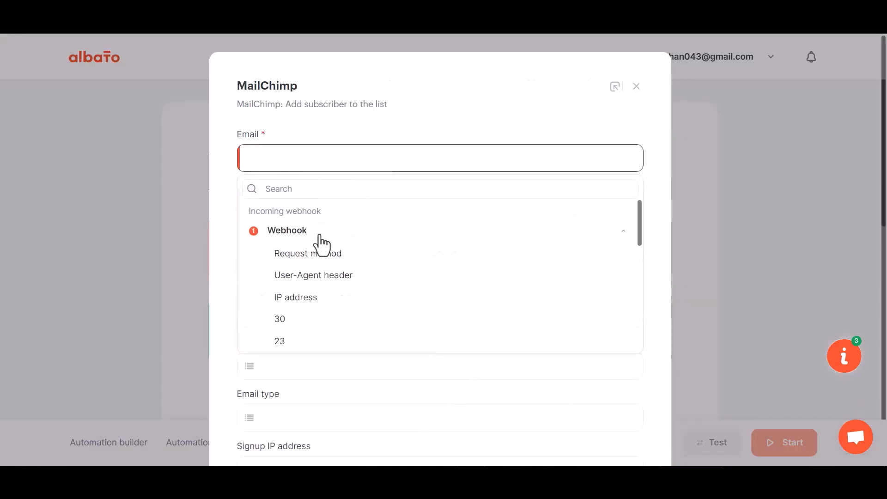
pyautogui.click(292, 341)
pyautogui.scroll(-1, 304, 292)
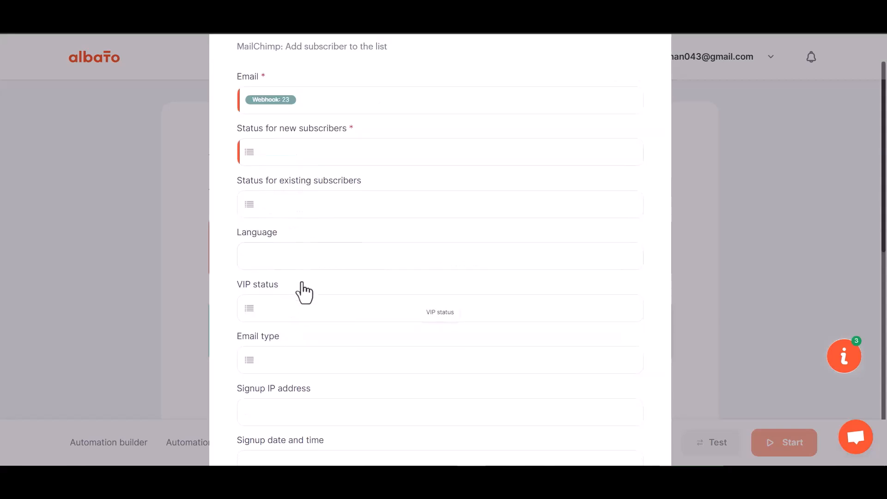
pyautogui.scroll(-1, 304, 292)
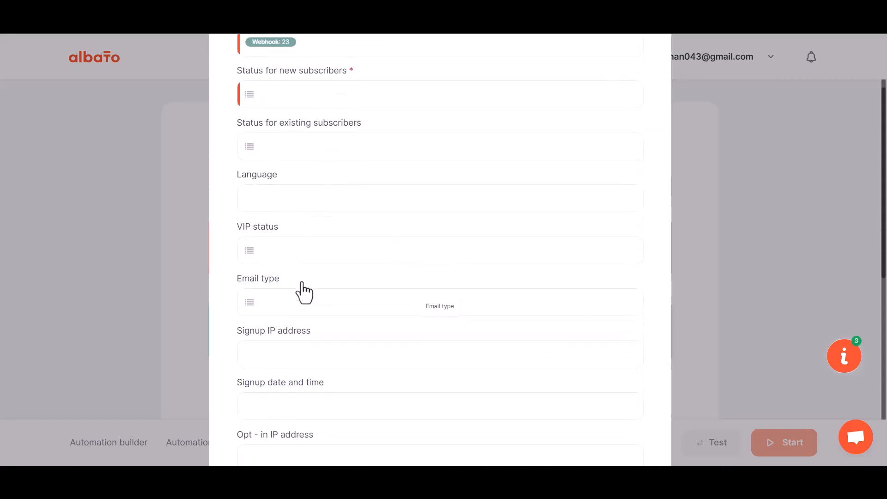
pyautogui.click(303, 95)
pyautogui.click(312, 177)
pyautogui.scroll(-6, 334, 258)
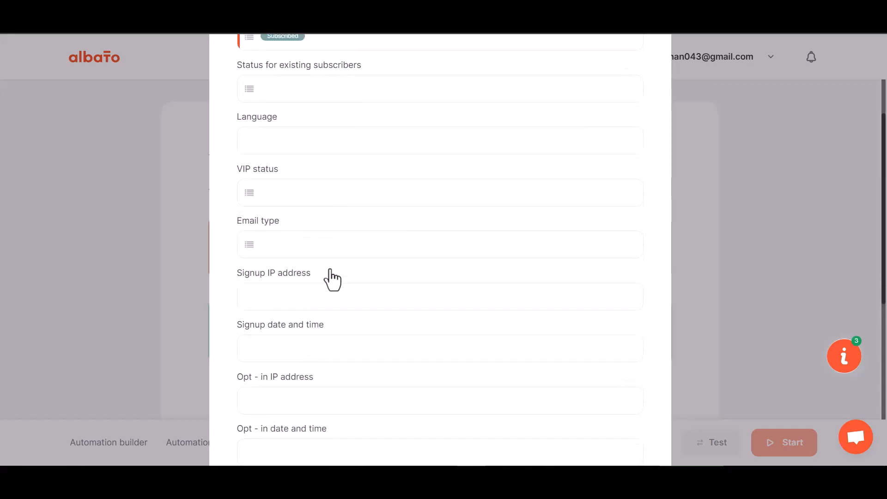
# - Map First Name, Last Name and Phone Number to webhook fields 29, 30 and 31
pyautogui.click(290, 224)
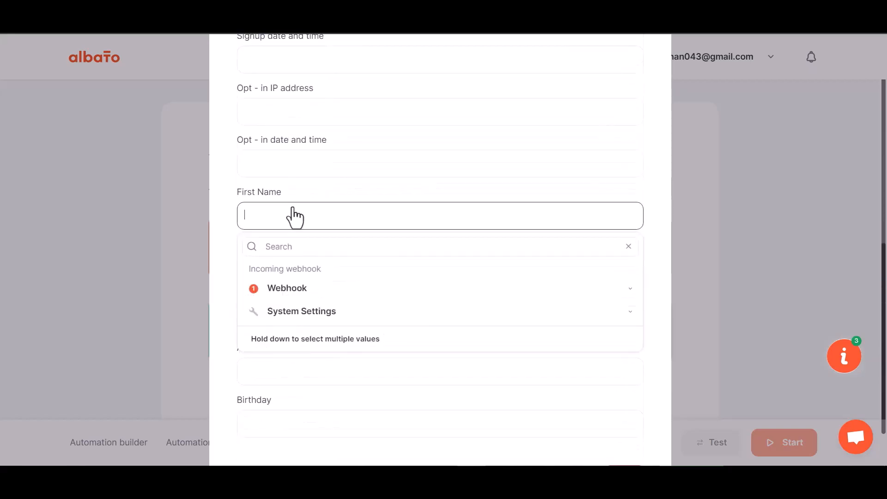
pyautogui.click(295, 288)
pyautogui.scroll(-1, 289, 406)
pyautogui.click(290, 387)
pyautogui.click(292, 274)
pyautogui.click(286, 351)
pyautogui.click(299, 429)
pyautogui.click(305, 268)
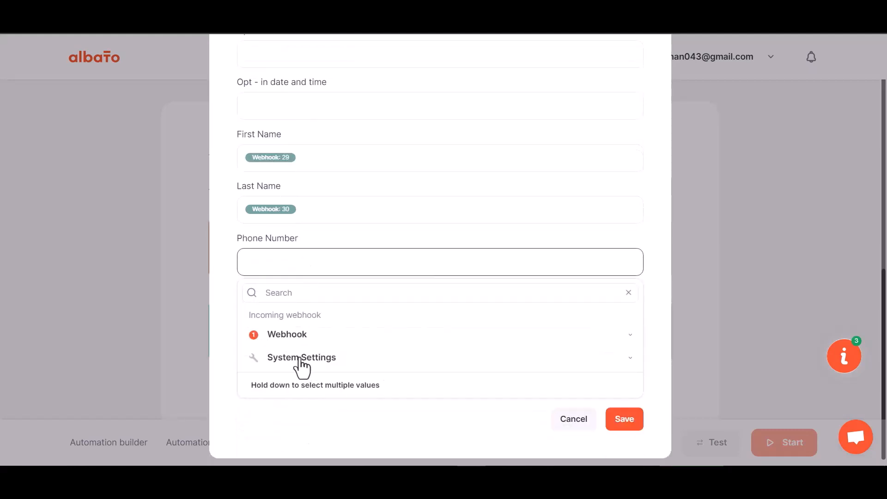
pyautogui.click(289, 334)
pyautogui.scroll(-3, 303, 445)
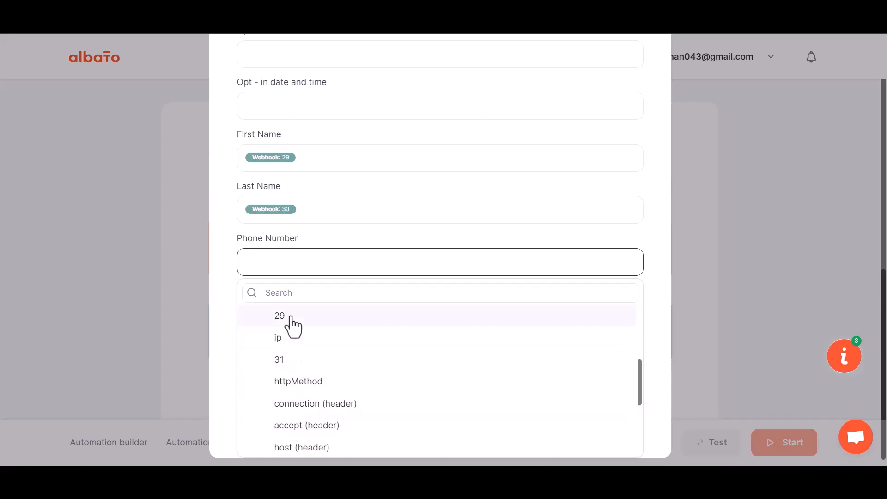
pyautogui.click(287, 365)
pyautogui.scroll(-1, 367, 231)
# - Save the mapping and start Albato automation #280281
pyautogui.click(621, 421)
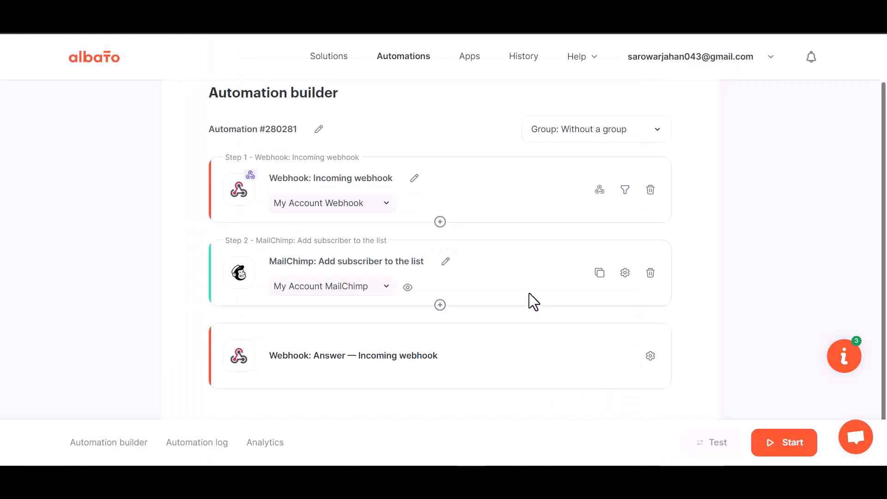
pyautogui.click(784, 445)
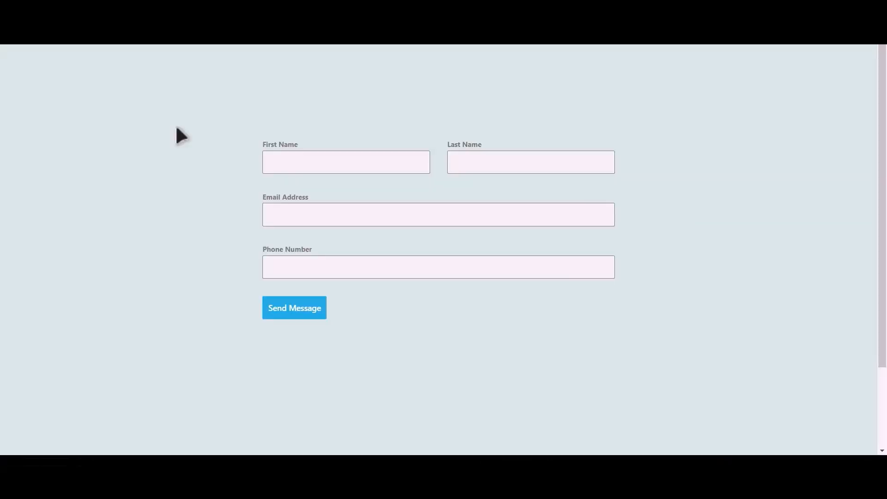
pyautogui.click(359, 165)
# - Submit the Essential Blocks form named Bit Integrations with an e-mail and phone number
pyautogui.press('Tab')
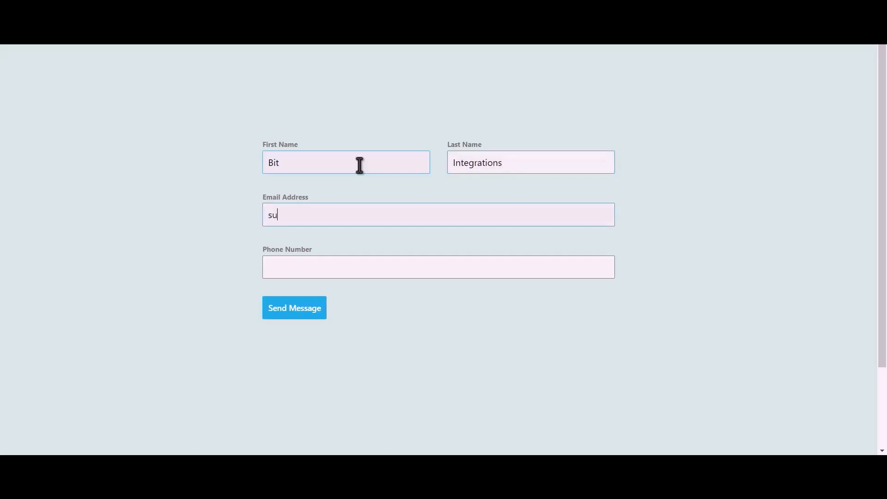
pyautogui.write('444')
pyautogui.write('555666')
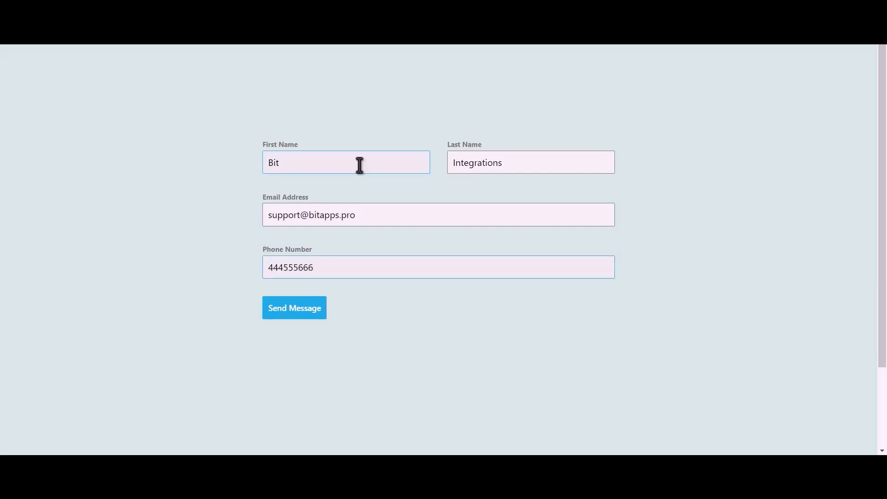
pyautogui.click(305, 319)
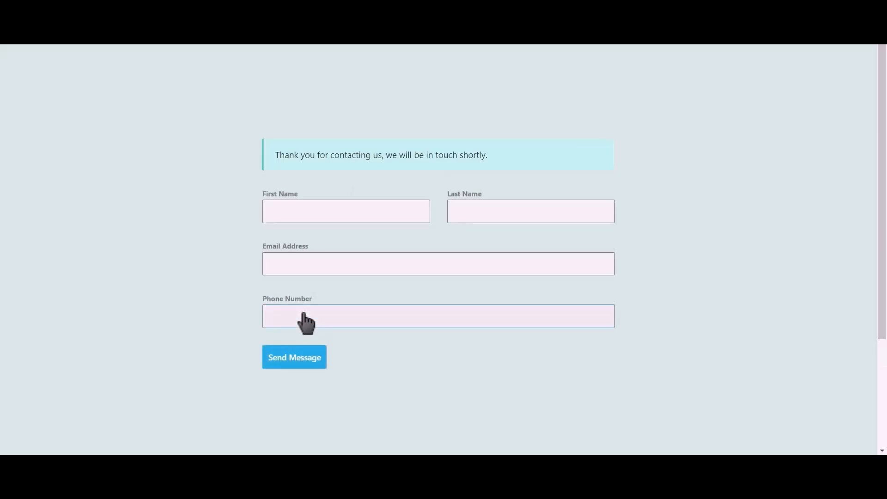